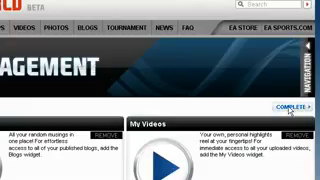
scroll(240, 103, "down", 5)
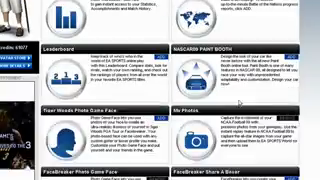
scroll(160, 90, "down", 5)
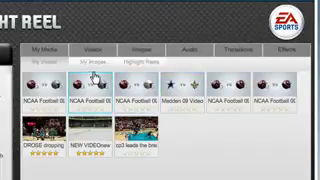
left_click(93, 62)
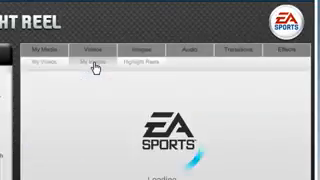
left_click(146, 62)
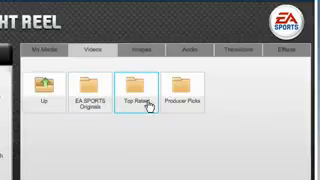
left_click(49, 99)
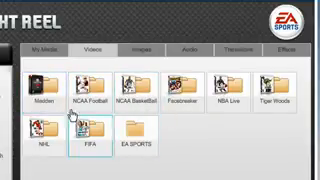
left_click(144, 57)
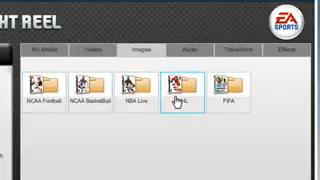
left_click(55, 102)
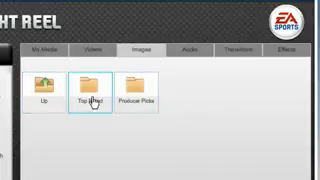
left_click(55, 101)
left_click(188, 62)
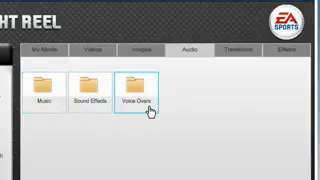
left_click(245, 52)
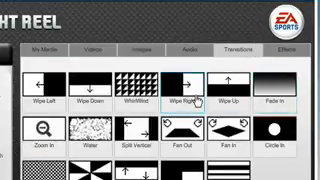
left_click(283, 53)
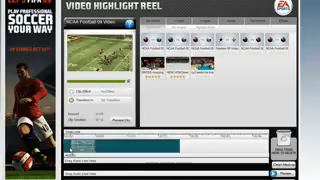
- Add a music track from the Audio library's Music folder onto the timeline's audio lane
left_click(231, 20)
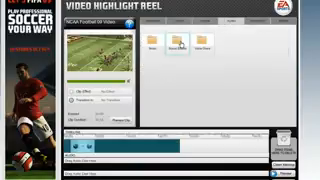
double_click(178, 42)
left_click_drag(175, 70, 80, 165)
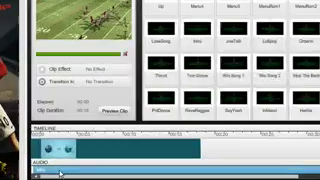
- Stretch the Intro clip's start and end markers to play its full 40-second length
left_click(52, 174)
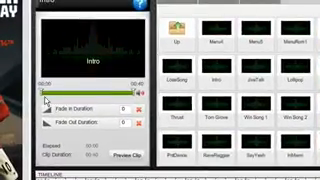
left_click_drag(50, 92, 39, 92)
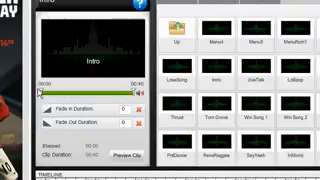
left_click_drag(120, 92, 142, 93)
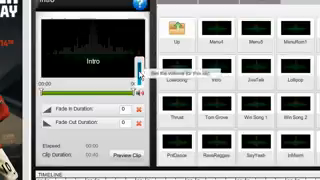
- Preview the Intro song briefly and stop playback
left_click(127, 157)
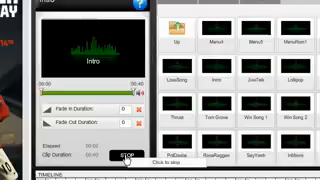
left_click(127, 157)
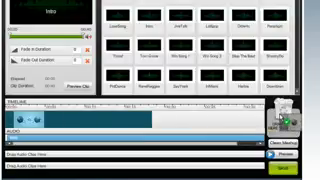
- Trash the timeline clip and confirm the Clean Mashup dialog to empty the reel
left_click_drag(78, 120, 284, 121)
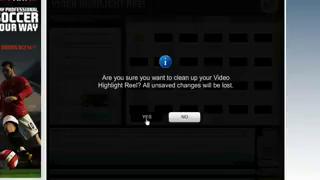
left_click(146, 119)
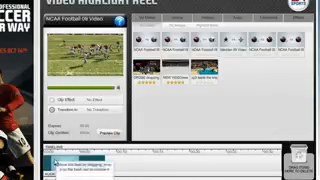
- Preview the NCAA Football clip and pick the Downtown track from the first music folder
left_click(110, 133)
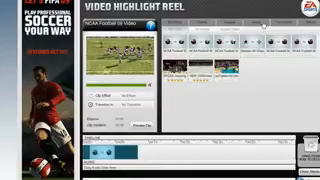
left_click(263, 23)
double_click(181, 47)
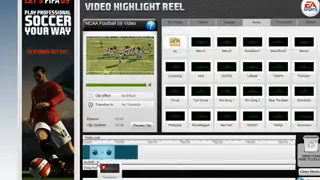
left_click(290, 42)
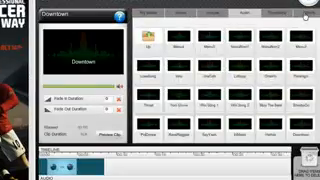
- Apply a Fade In transition to the football clip and check its transition settings
left_click(285, 13)
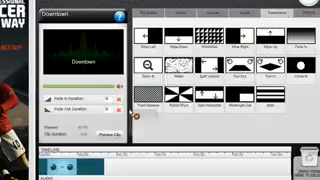
left_click_drag(297, 40, 64, 158)
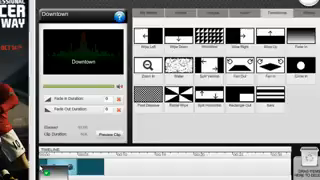
left_click(55, 170)
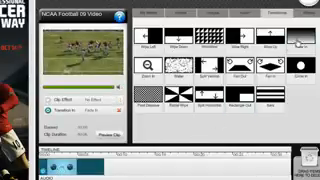
left_click(306, 14)
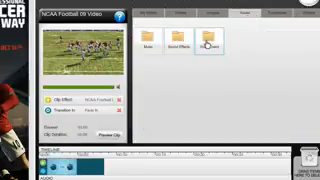
- Add the Jason and Rob: Welcome clip from Voice Overs and select it on the voice track
left_click(207, 44)
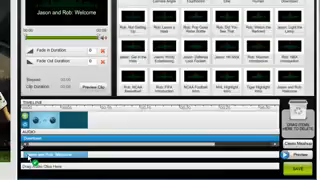
left_click(288, 156)
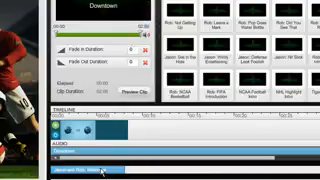
left_click(101, 170)
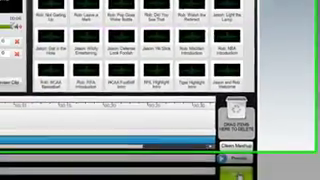
- Save the reel under a name into an empty save slot
left_click(236, 168)
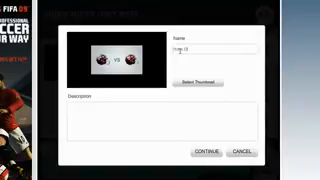
left_click(206, 152)
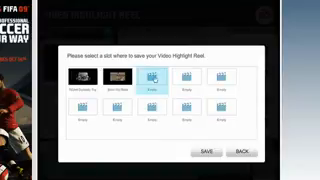
left_click(206, 152)
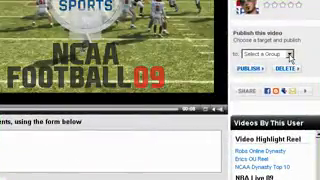
- Browse the Select a Group options under Publish this video for the saved reel
left_click(289, 57)
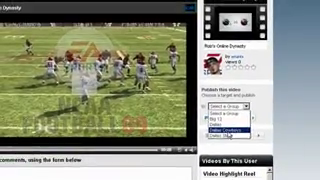
left_click(296, 104)
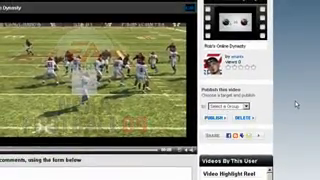